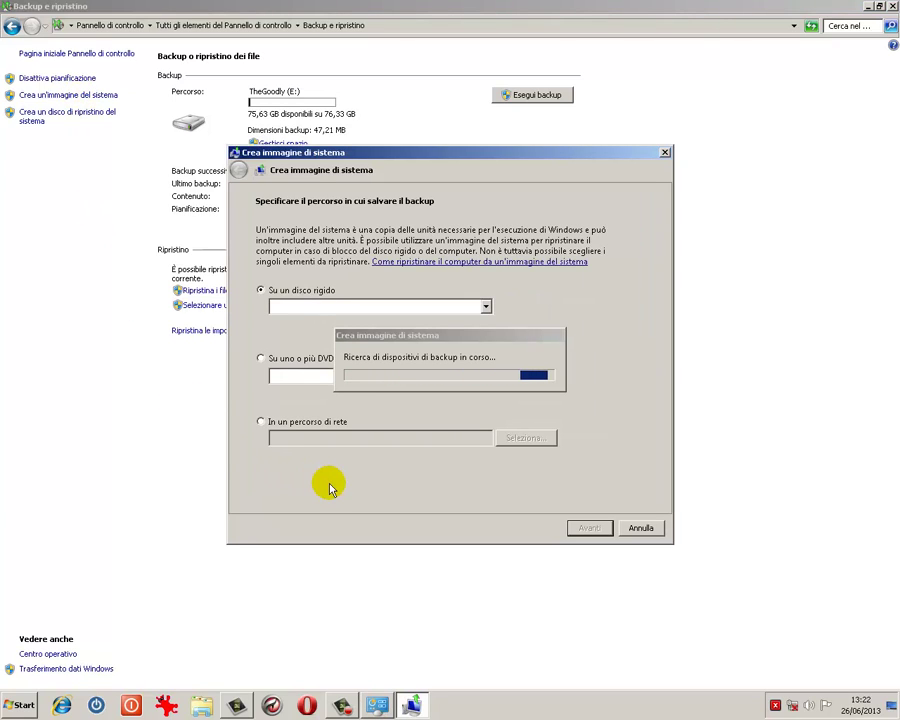
Create a system image on the hard disk TheGoodly (E:), declining the creation of a system repair disc
left_click(398, 346)
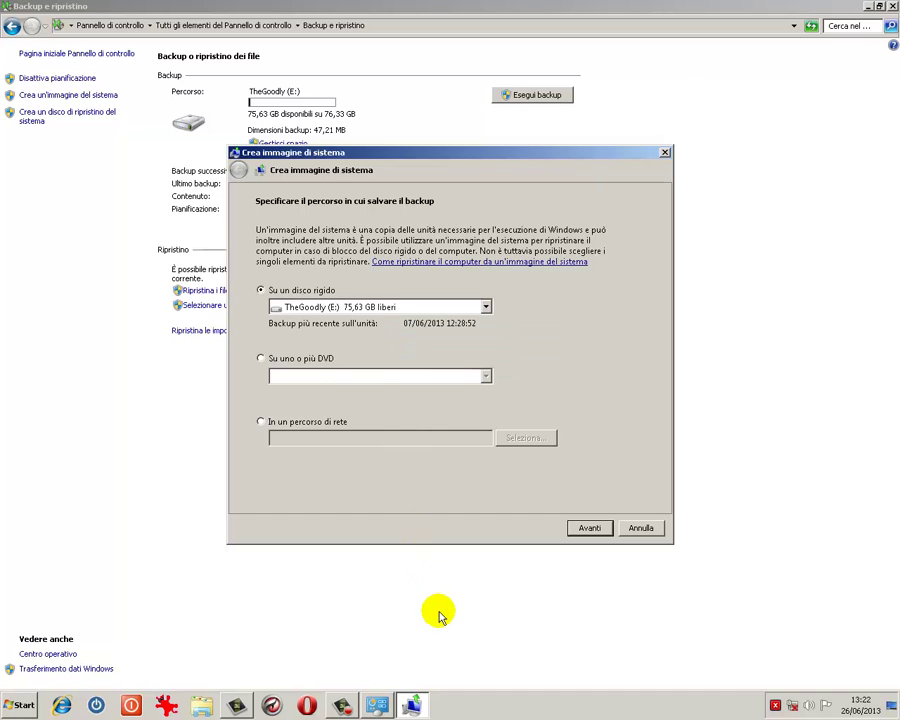
left_click(486, 307)
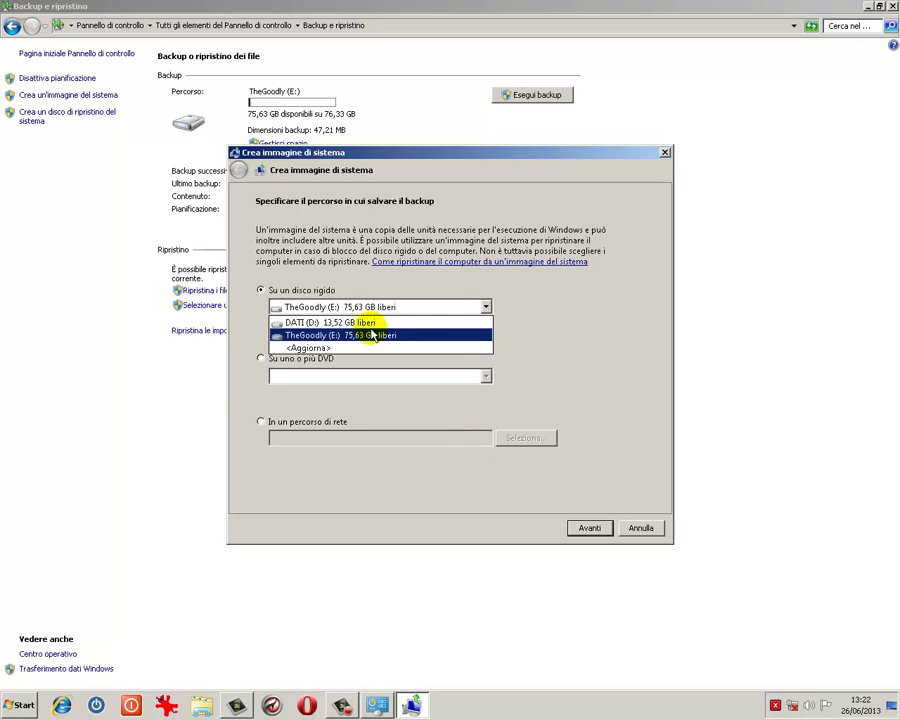
left_click(371, 335)
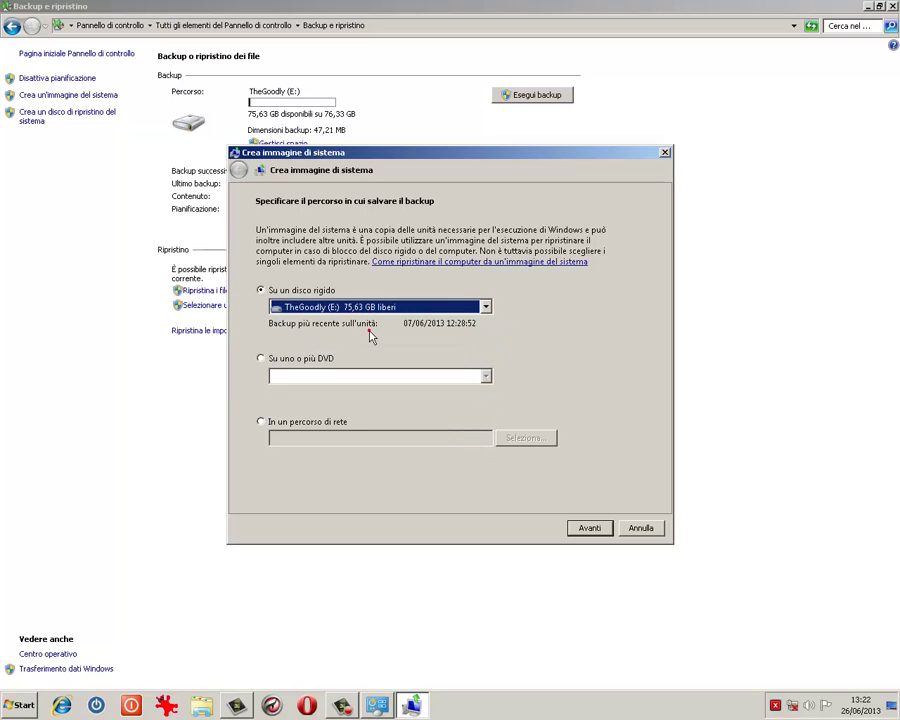
left_click(588, 528)
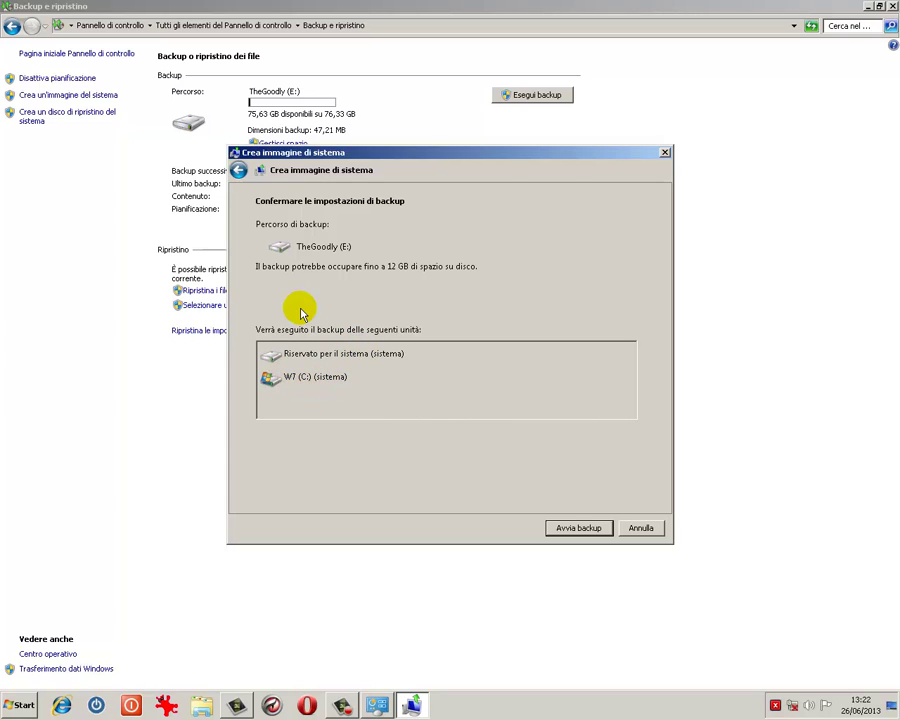
left_click(563, 537)
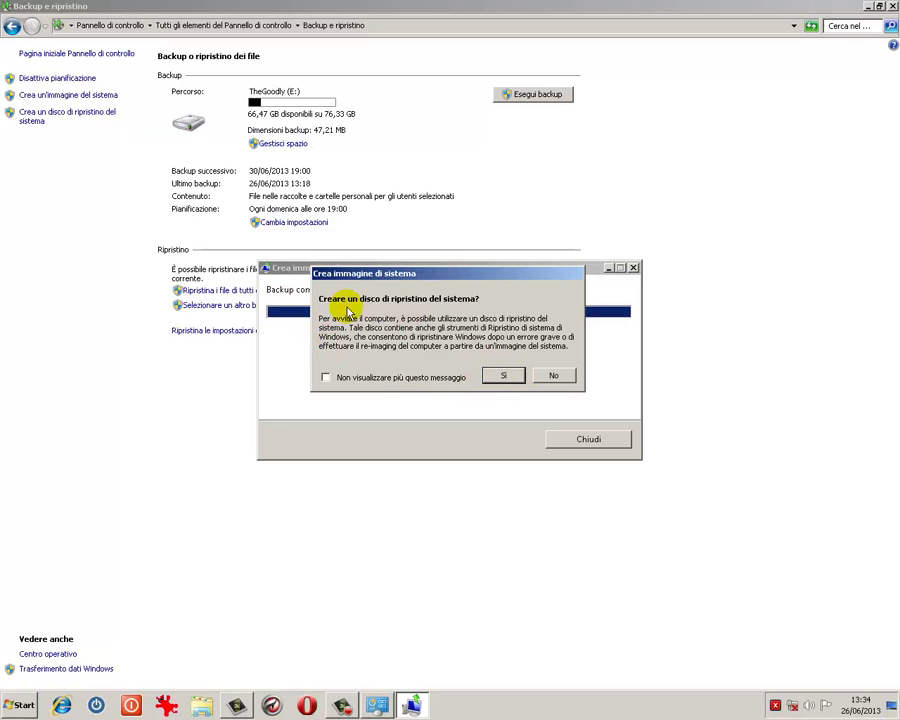
left_click(549, 377)
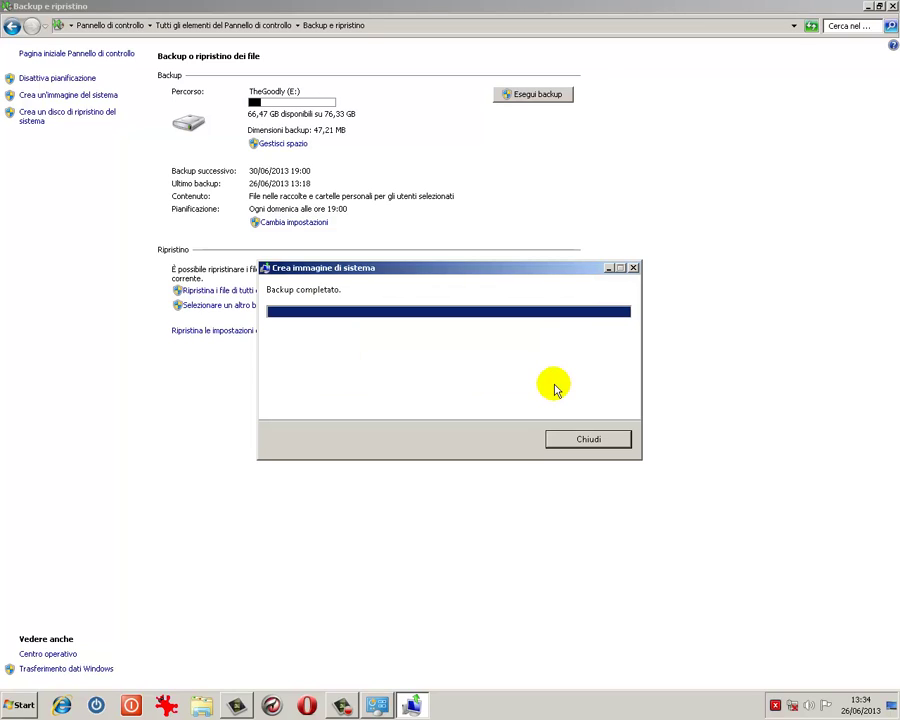
left_click(591, 442)
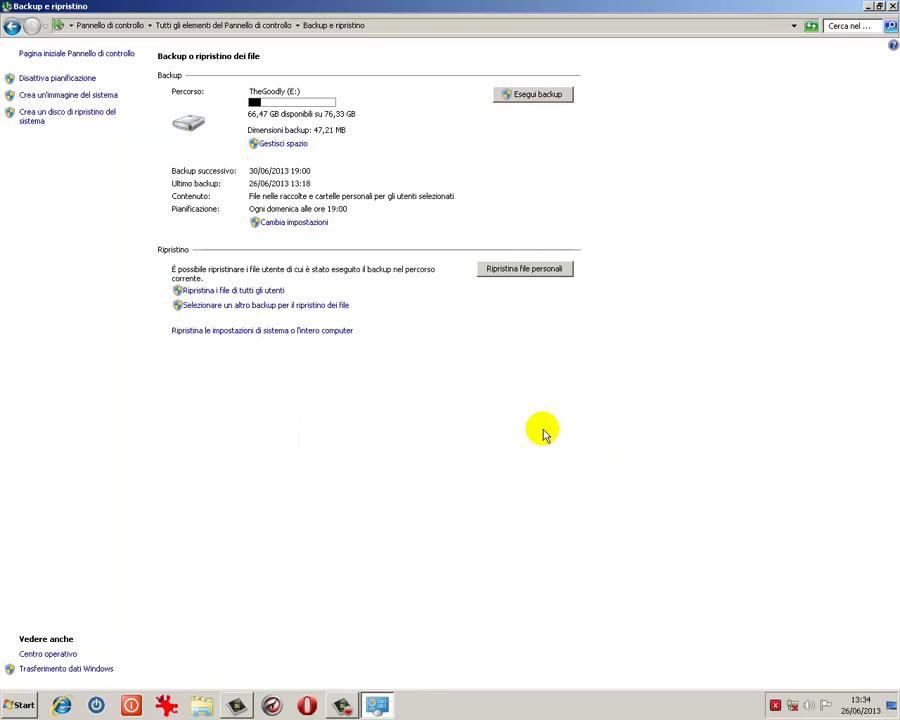
Look in drive TheGoodly (E:) for the WindowsImageBackup folder, and close the file browser and the backup window
left_click(205, 701)
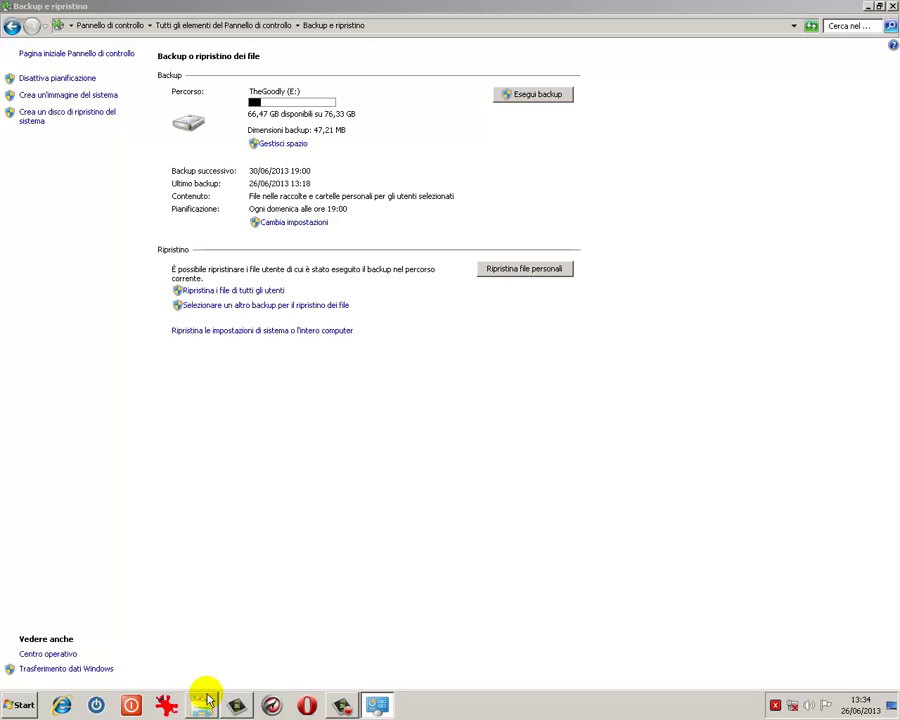
left_click(54, 277)
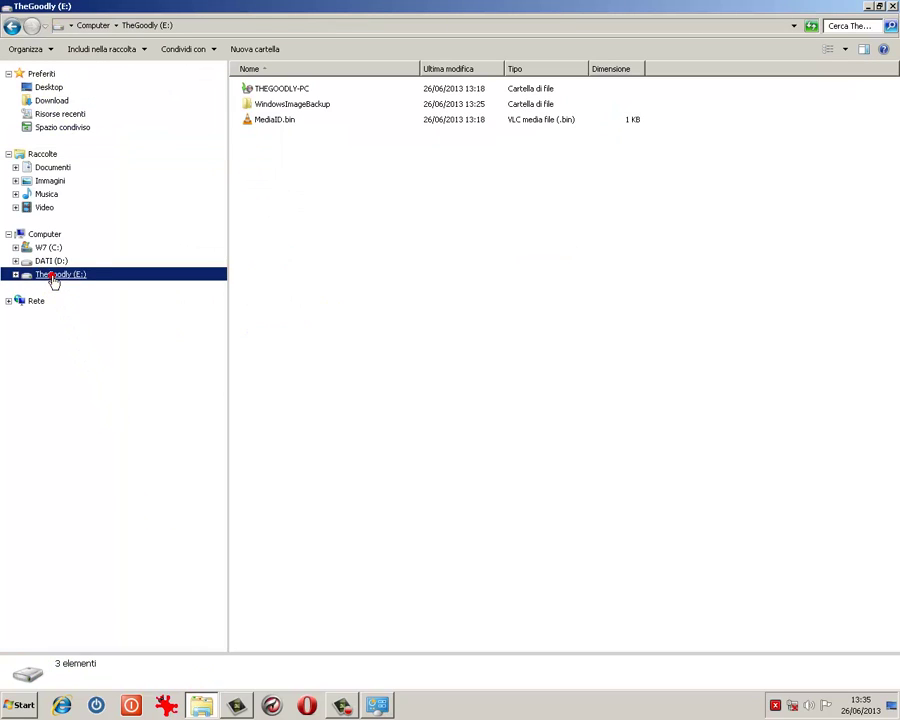
left_click(287, 104)
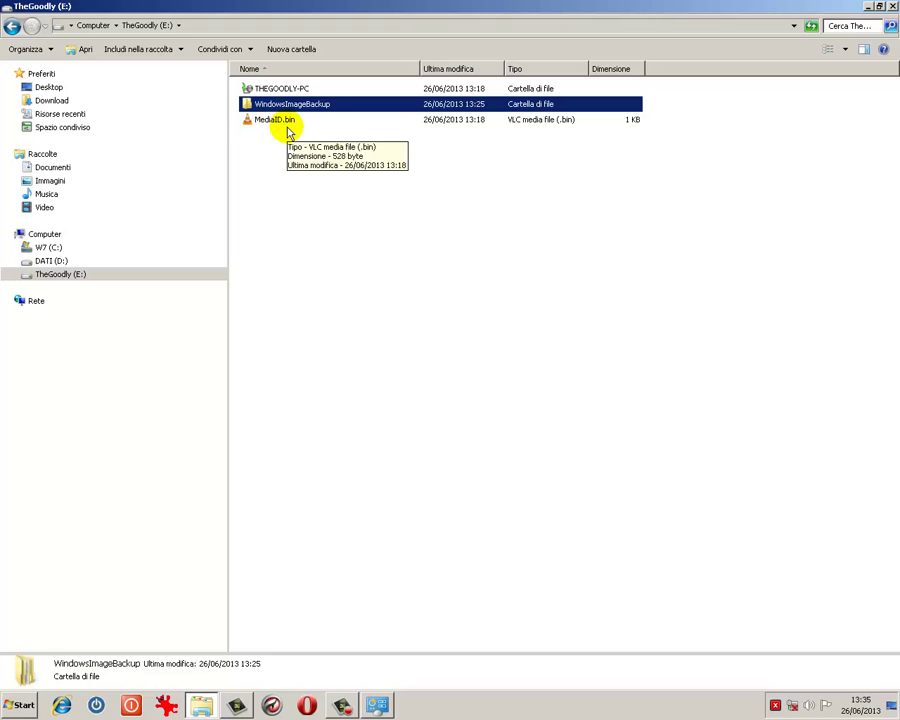
left_click(892, 9)
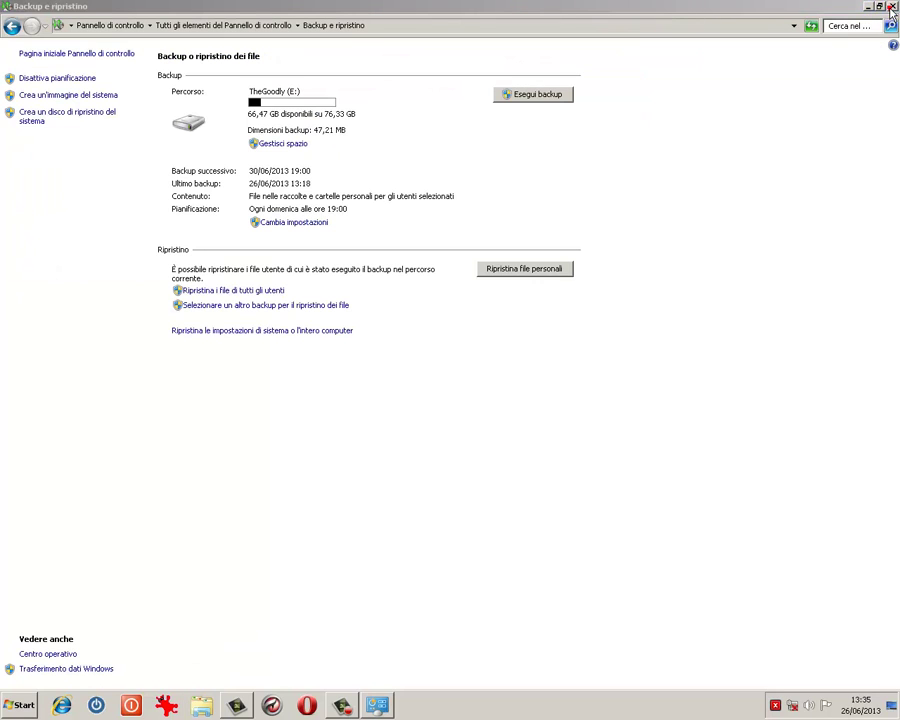
left_click(892, 8)
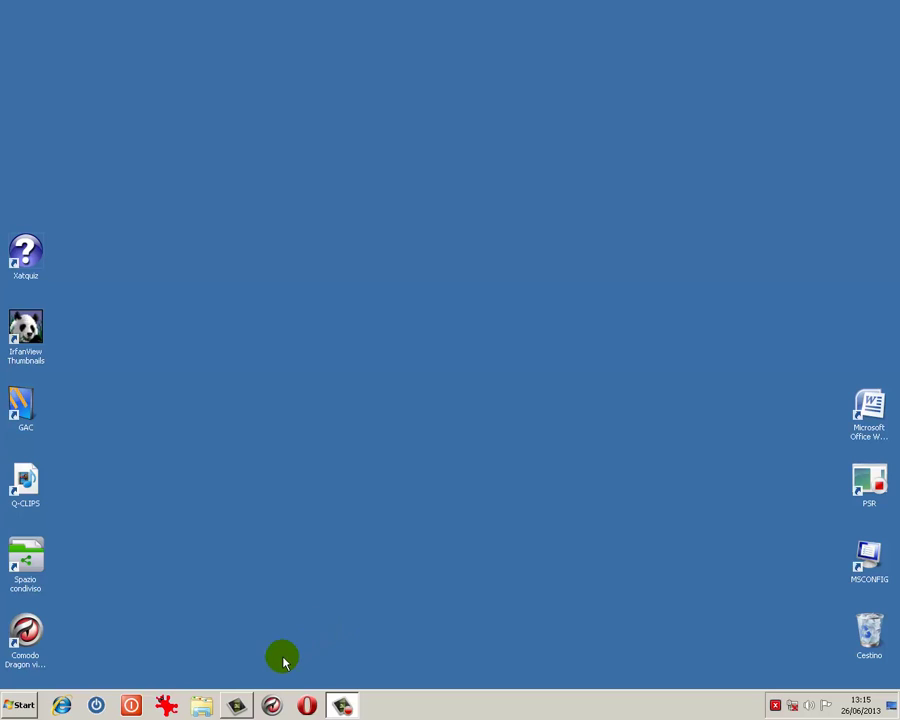
Open Backup e ripristino from the Control Panel and start configuring a backup with TheGoodly (E:) as its destination
left_click(7, 708)
left_click(255, 418)
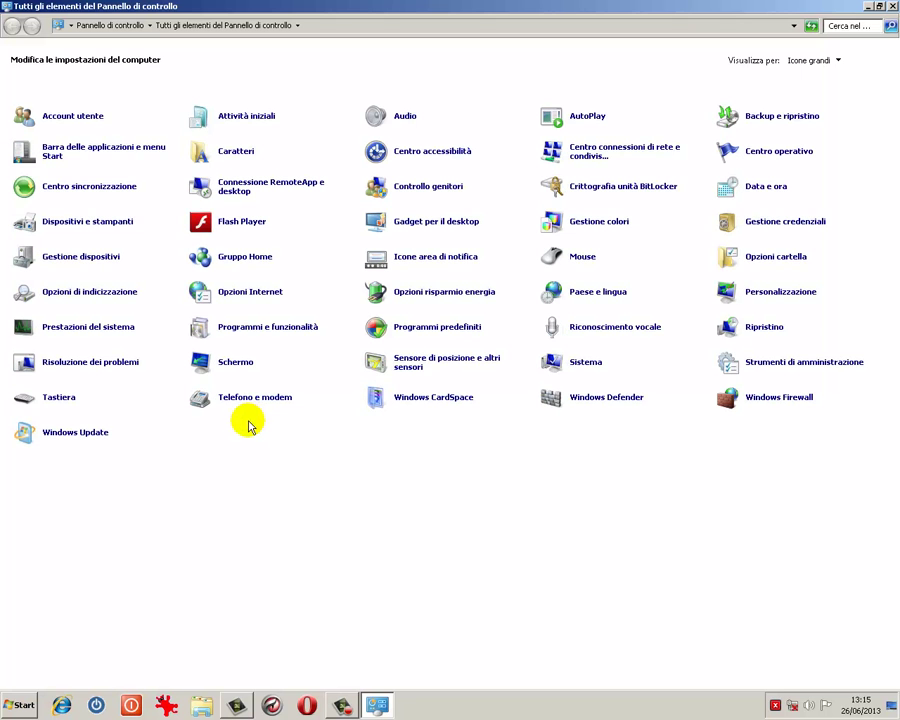
left_click(790, 119)
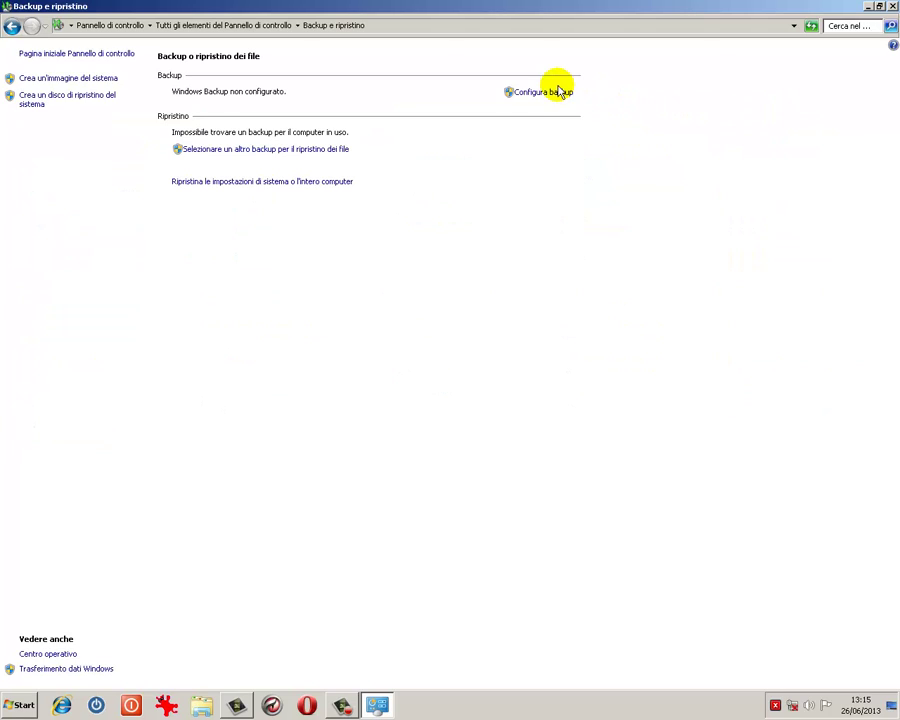
left_click(540, 95)
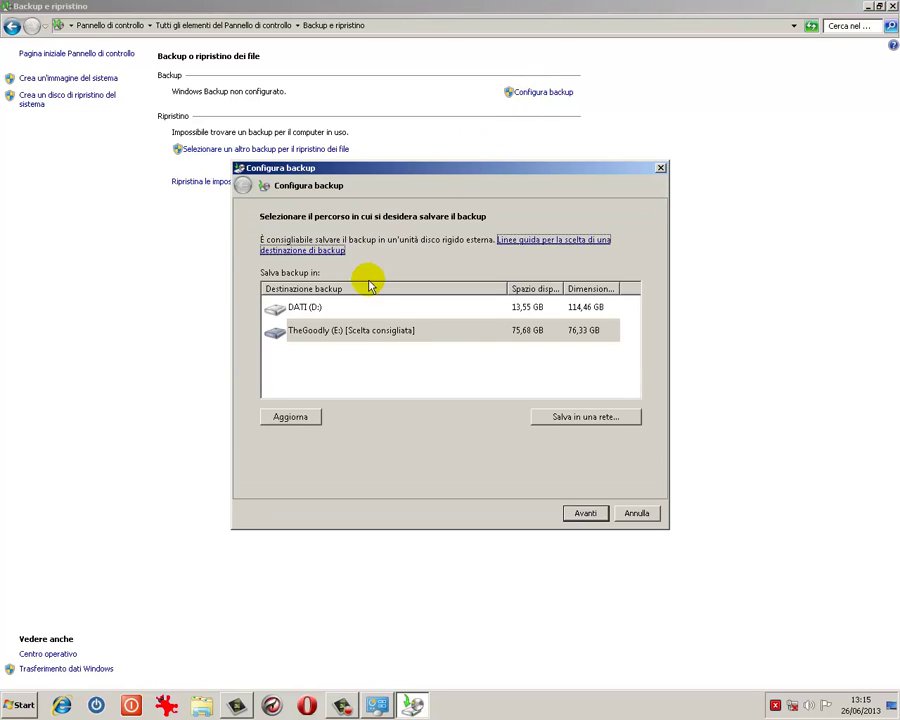
left_click(364, 336)
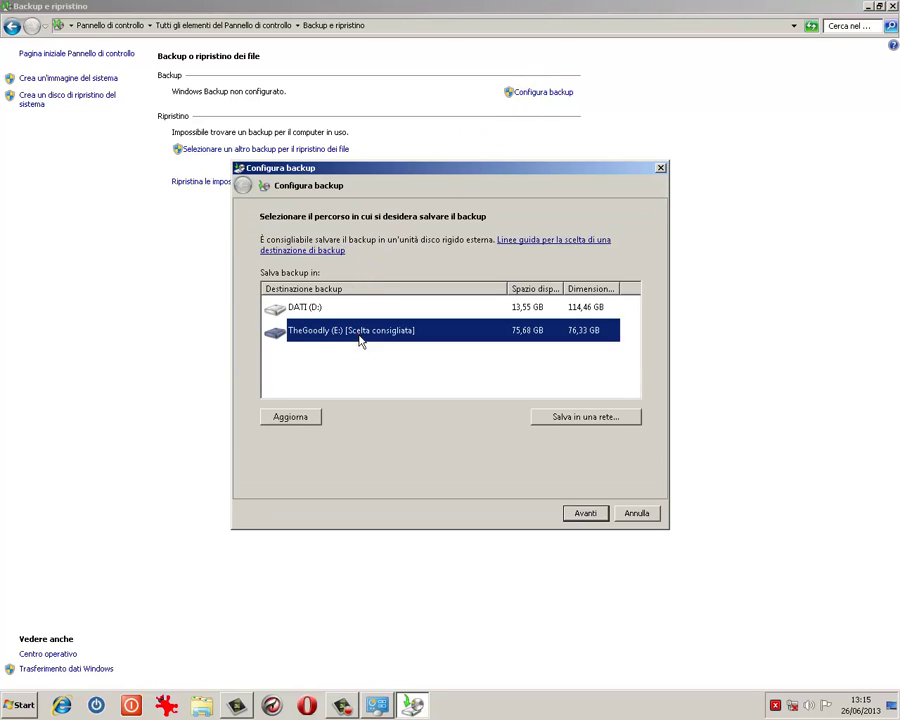
left_click(580, 514)
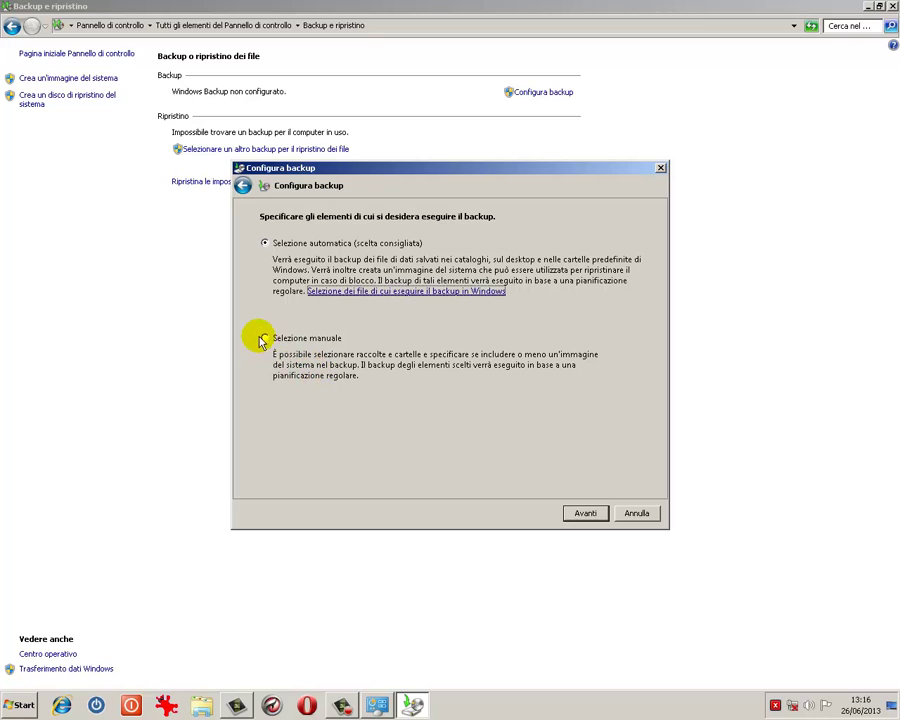
Choose manual selection of the backup items and leave out the system image of the system drives
left_click(265, 340)
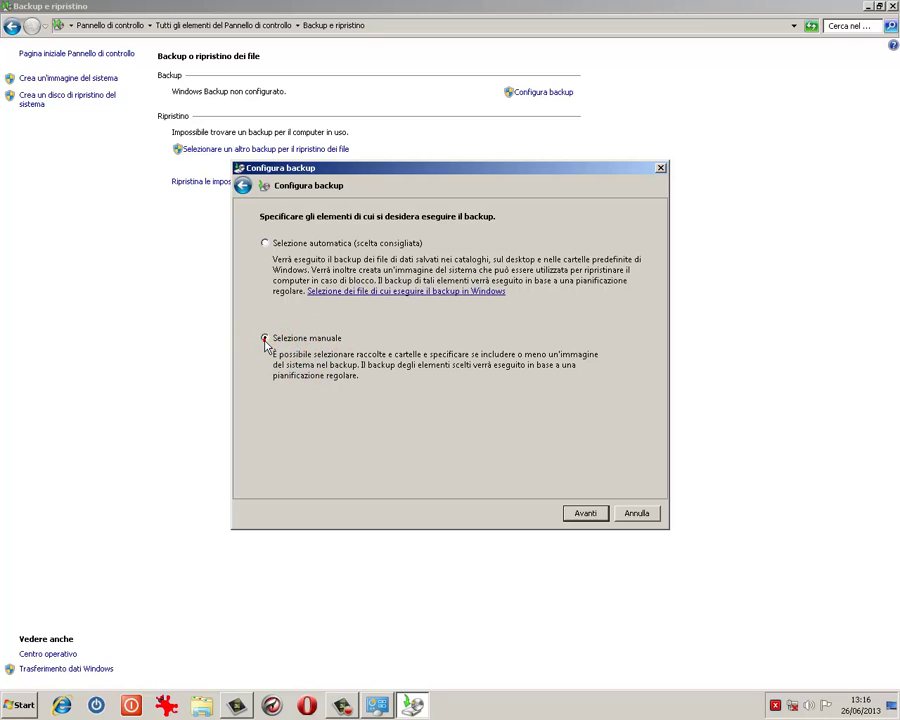
left_click(585, 514)
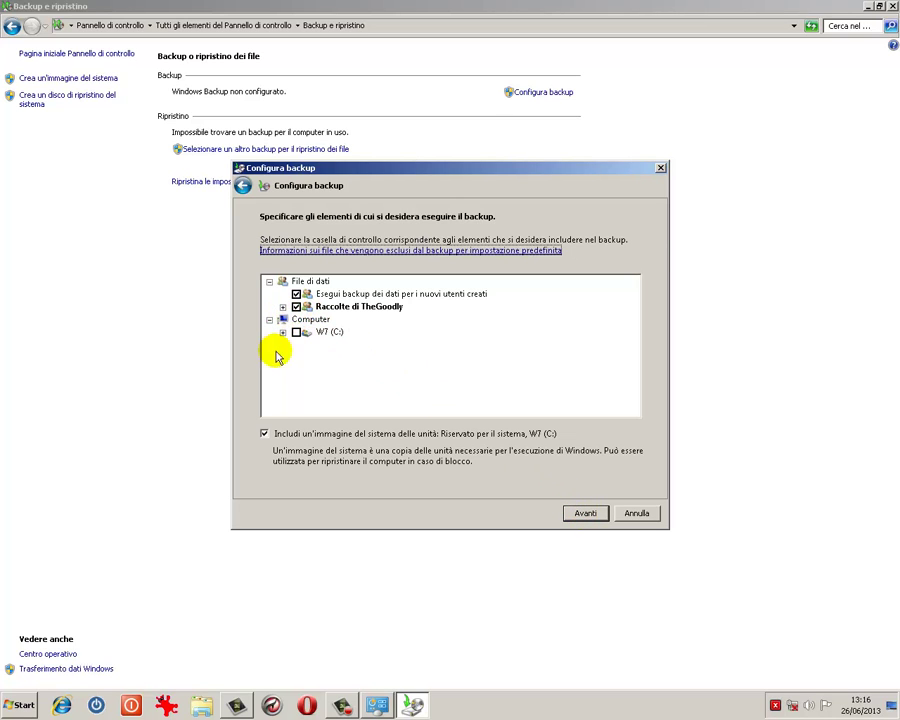
left_click(264, 434)
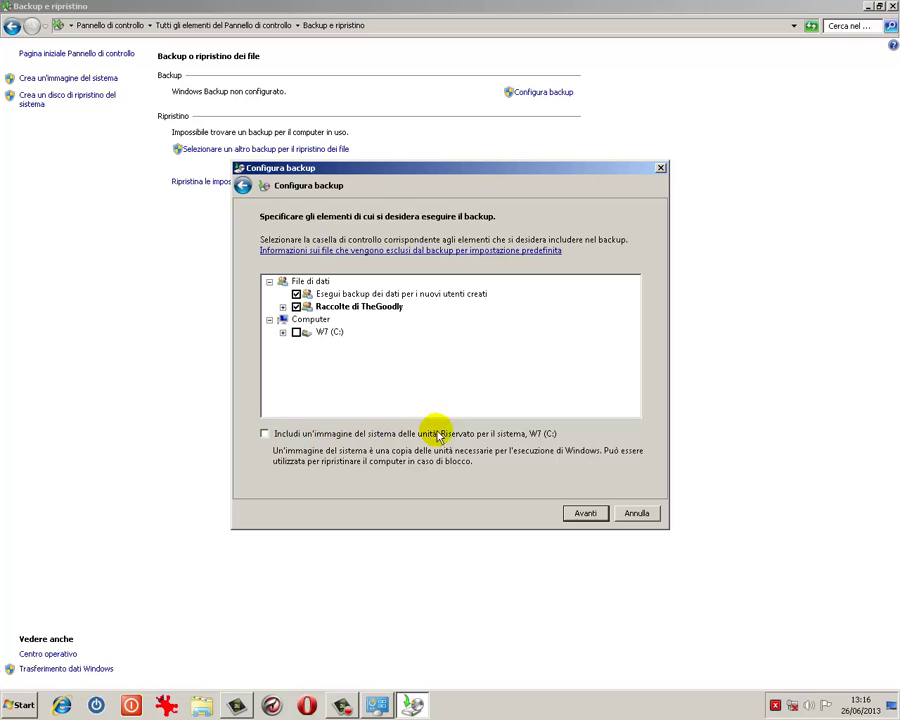
Exclude Percorsi aggiuntivi under Raccolte di TheGoodly and the data of newly created users from the backup
left_click(283, 306)
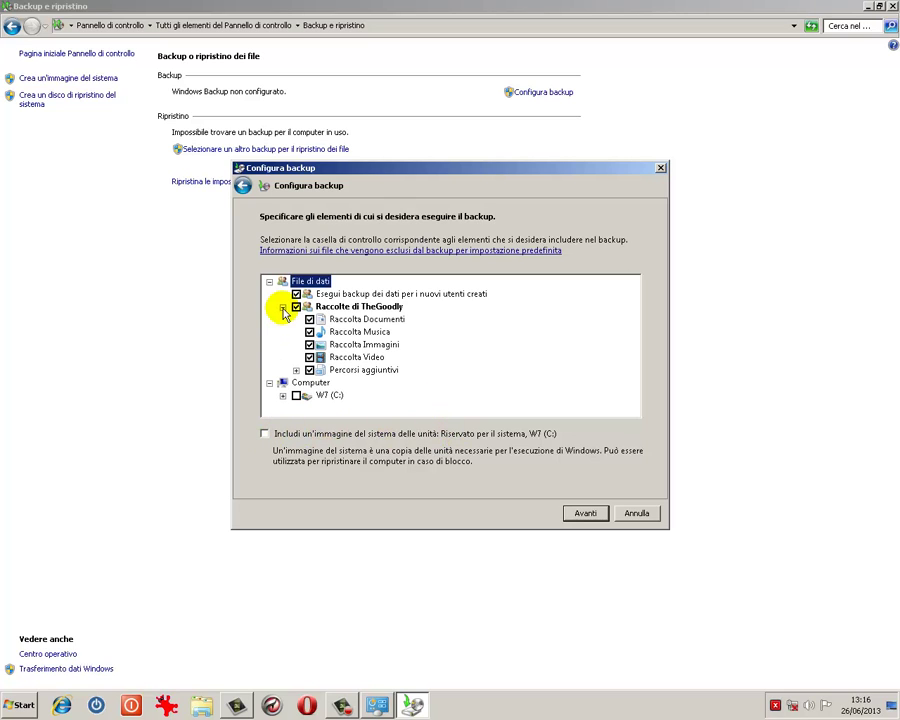
left_click(296, 371)
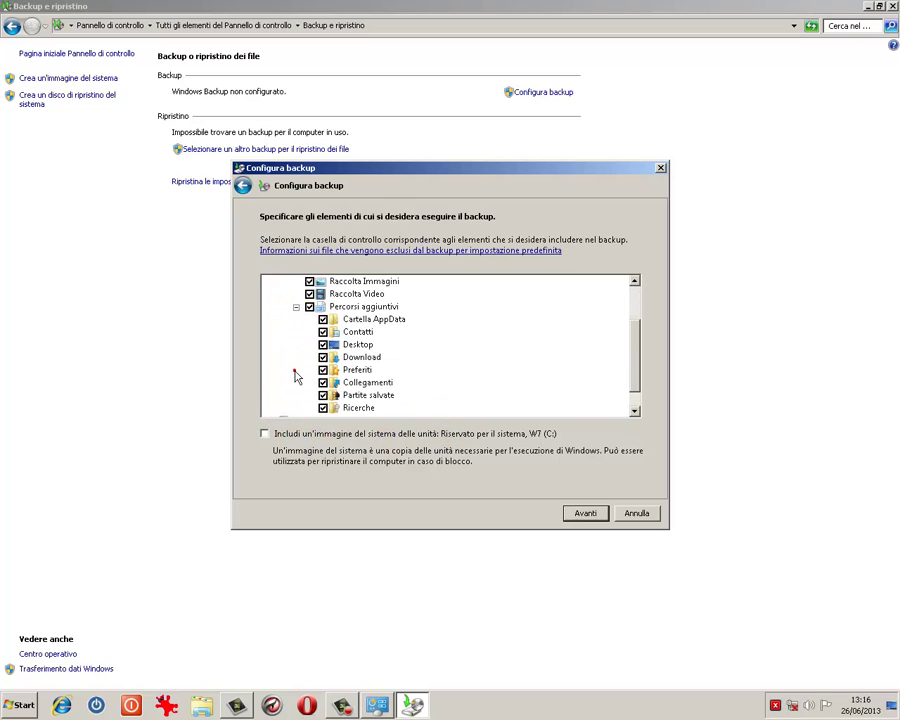
left_click(294, 307)
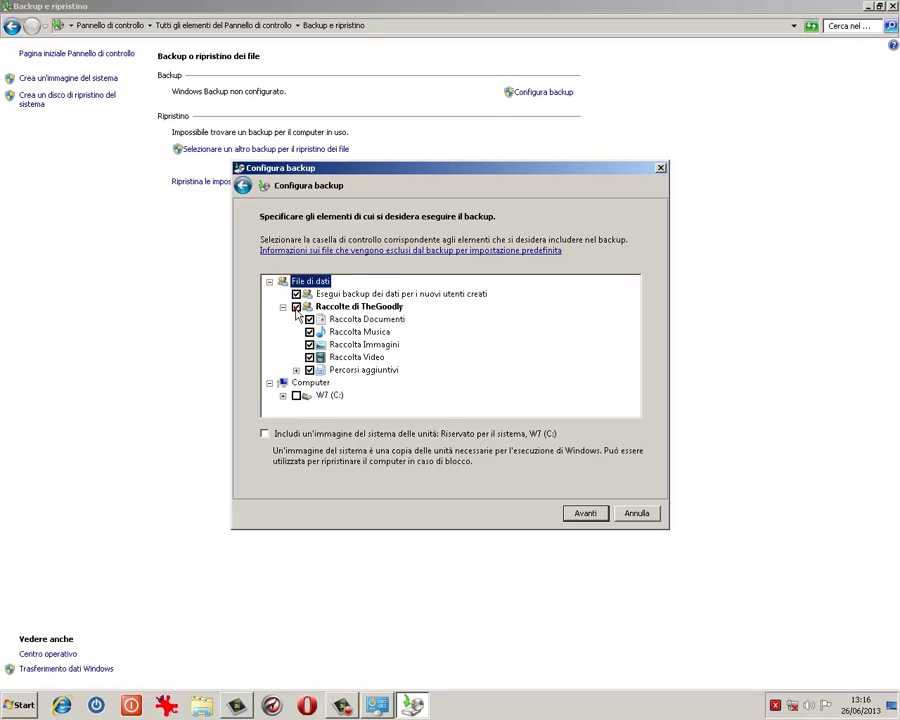
left_click(309, 370)
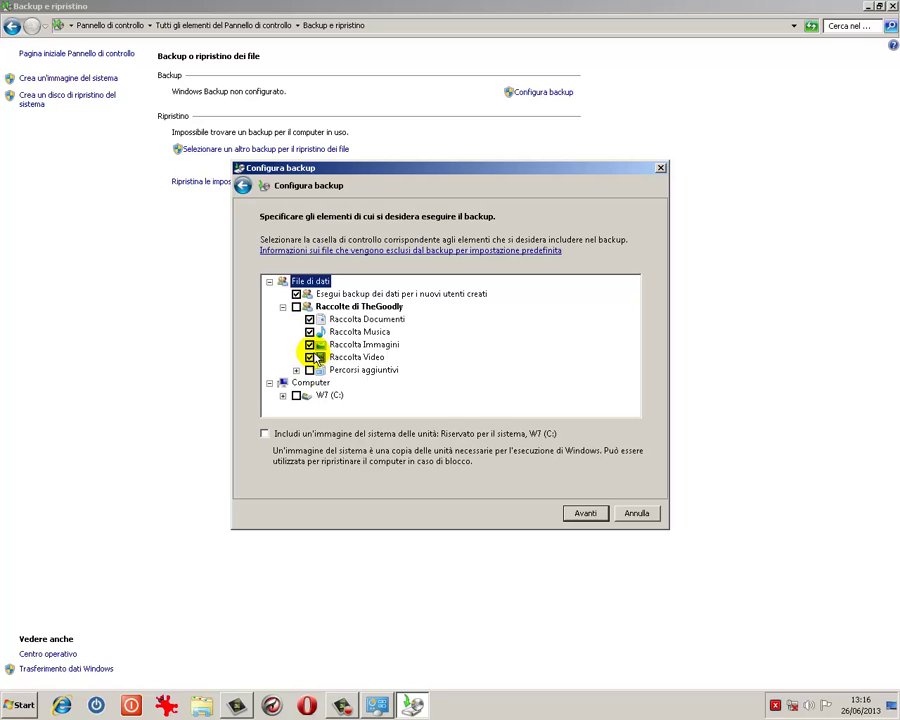
left_click(296, 294)
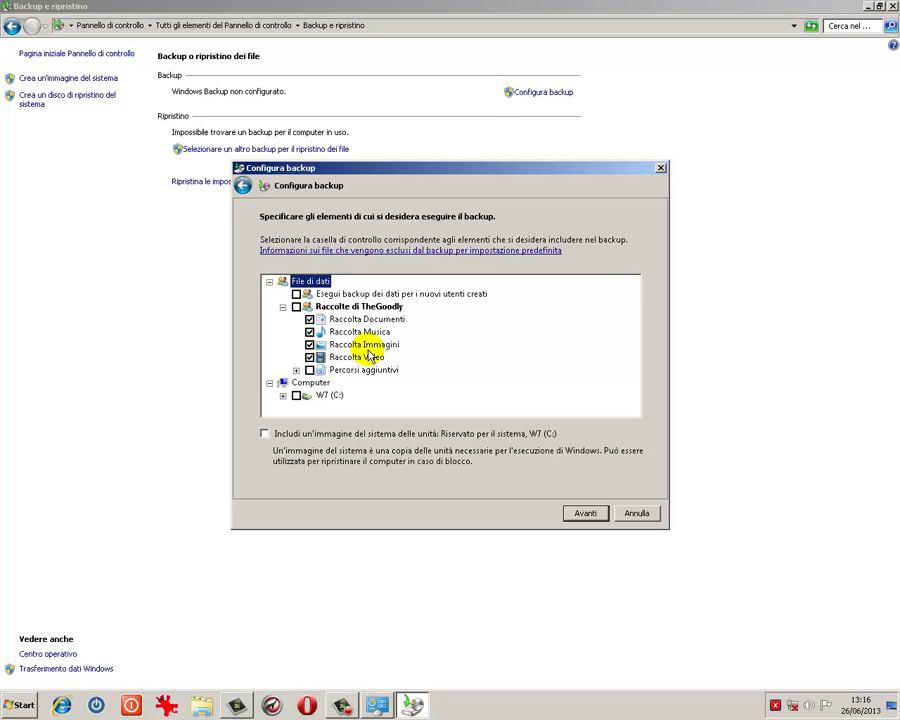
Save the settings and run the backup, viewing its progress details until it finishes and closing them
left_click(586, 513)
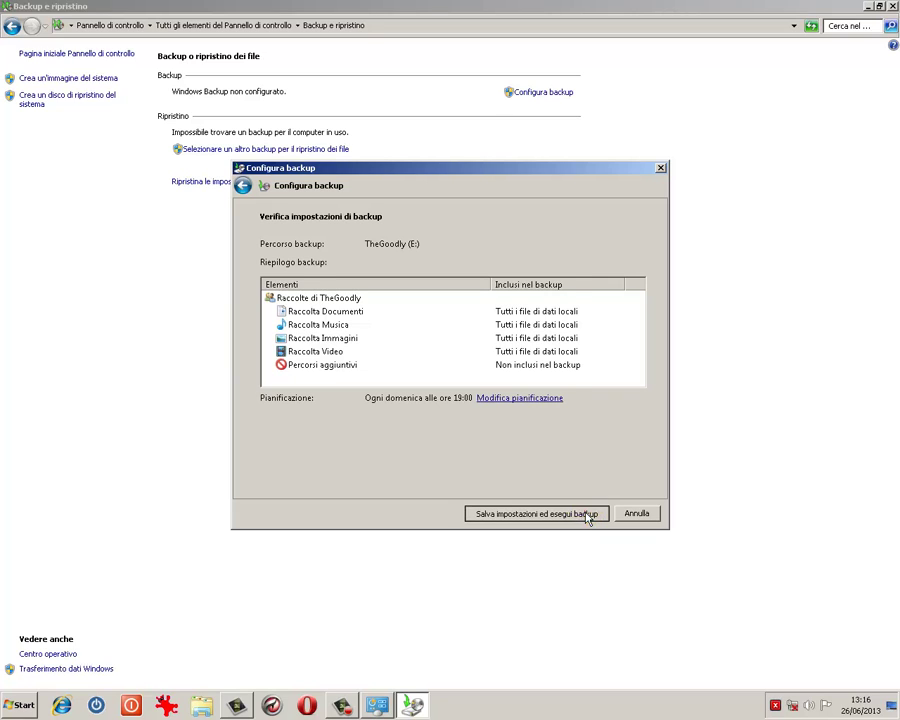
left_click(588, 514)
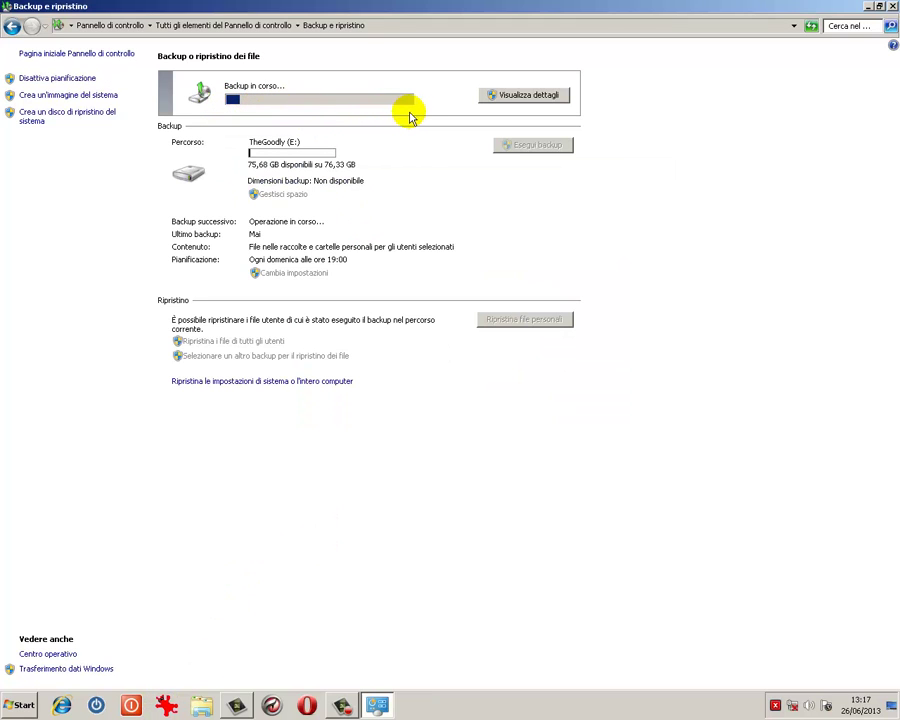
left_click(521, 96)
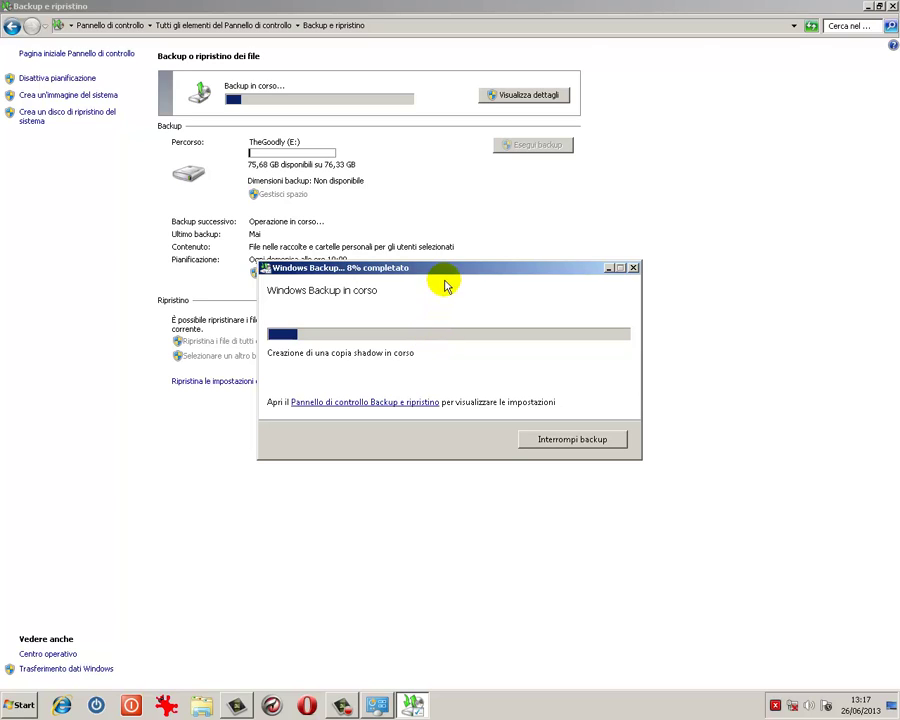
left_click_drag(355, 203, 368, 300)
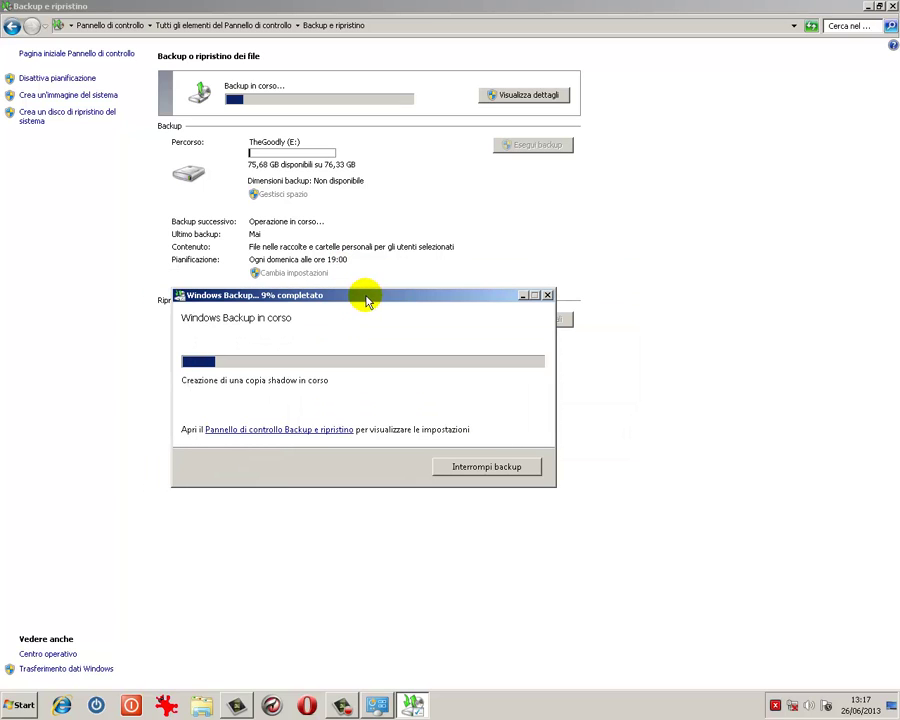
left_click(369, 295)
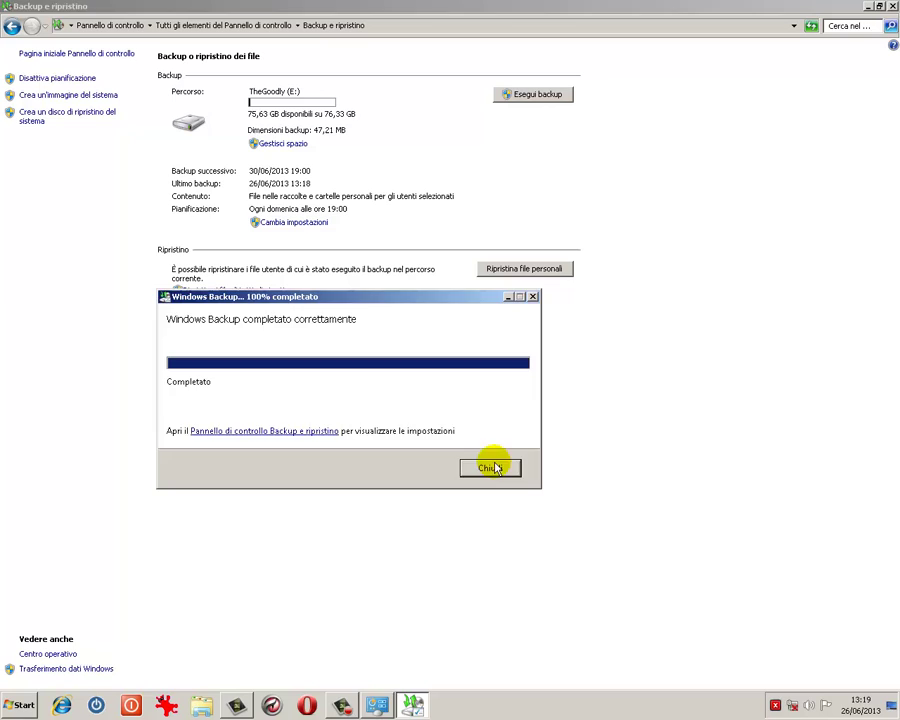
left_click(489, 466)
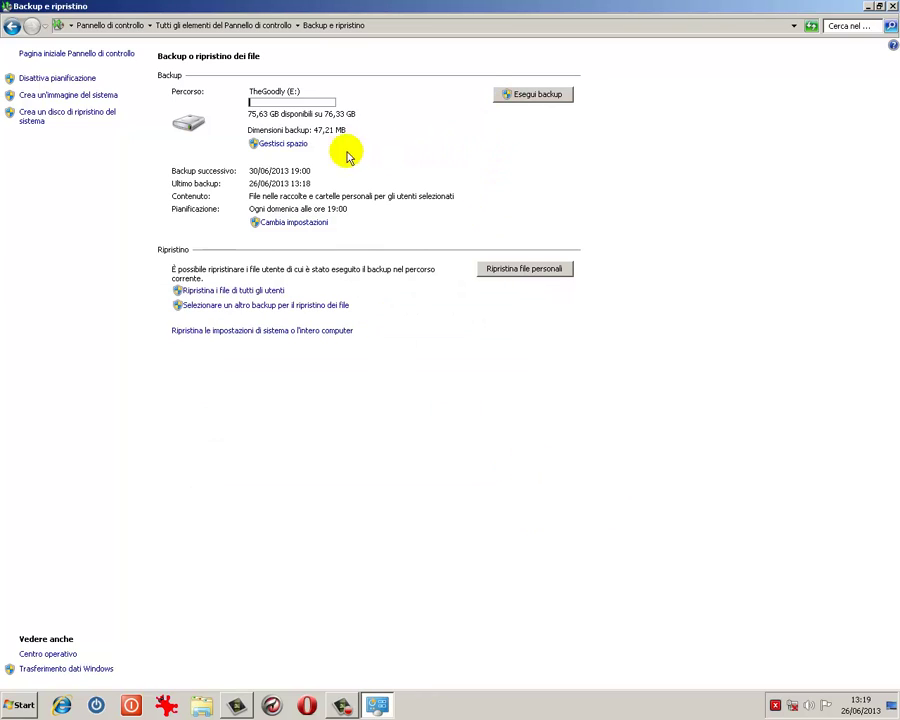
Examine the backup disk space usage and the list of data file backups on TheGoodly (E:)
left_click(289, 146)
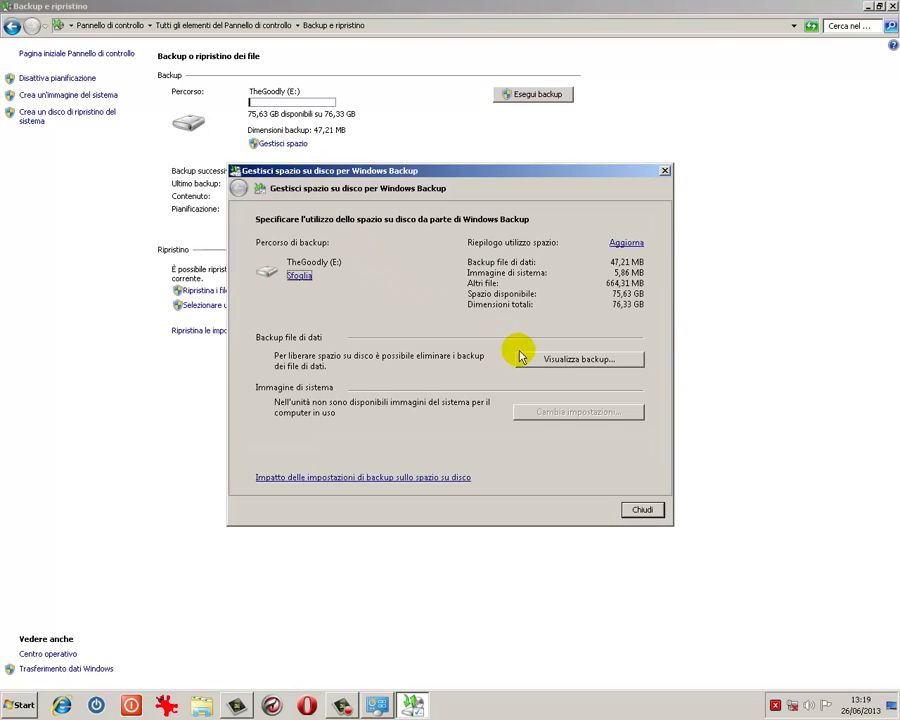
left_click(561, 353)
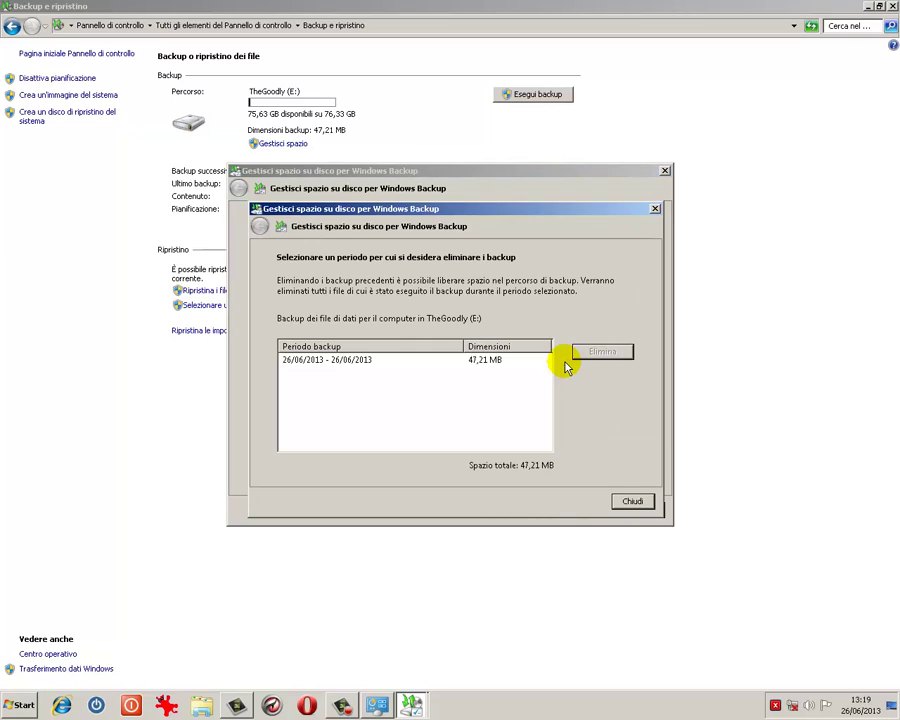
left_click(401, 364)
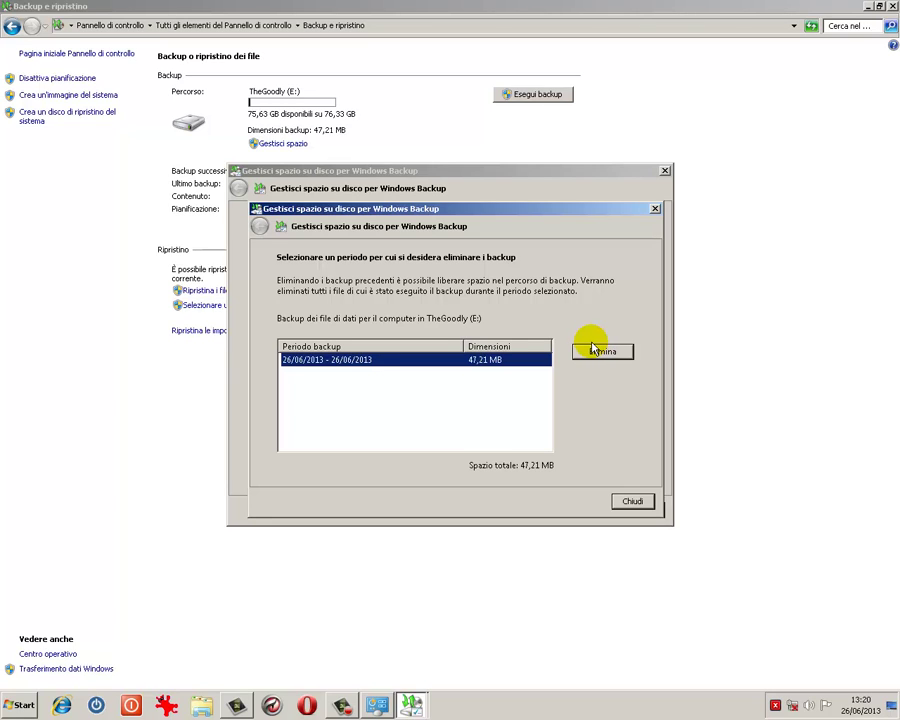
left_click(632, 501)
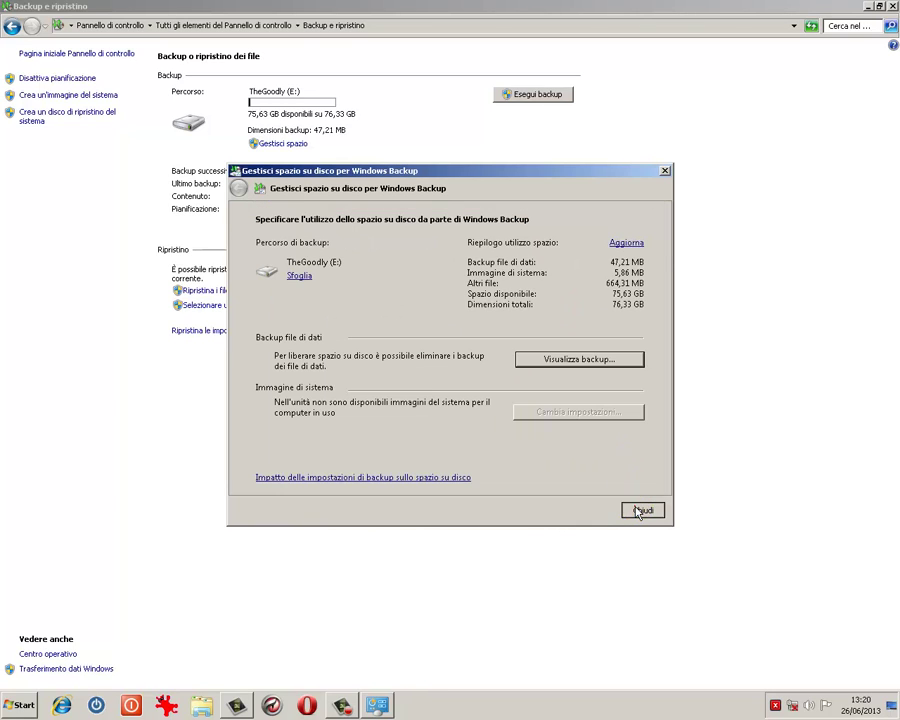
Close the backup disk space management, then switch the backup schedule off and back on
left_click(641, 507)
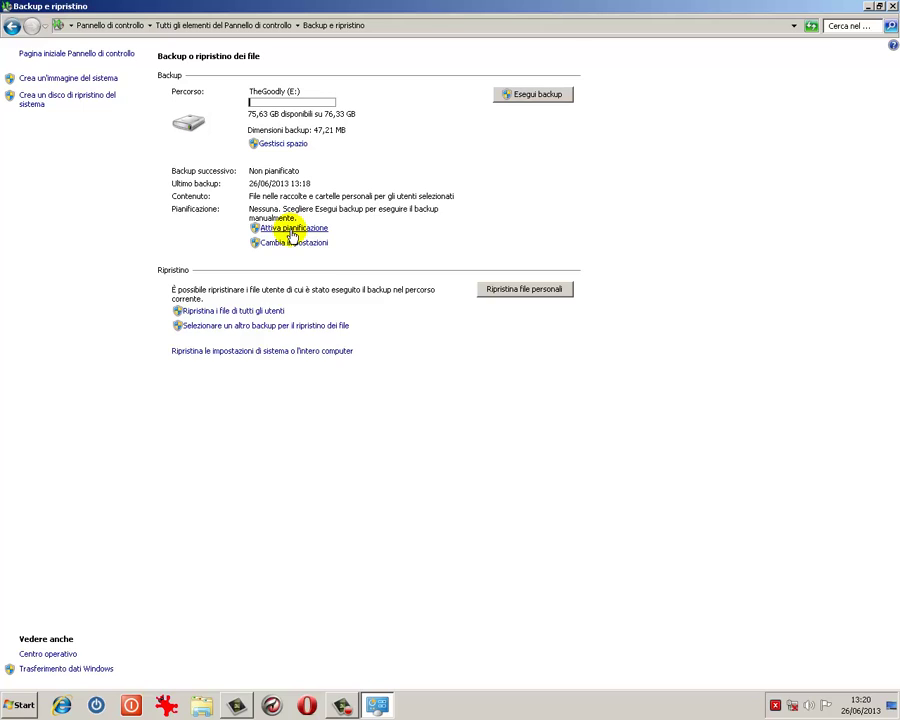
left_click(290, 229)
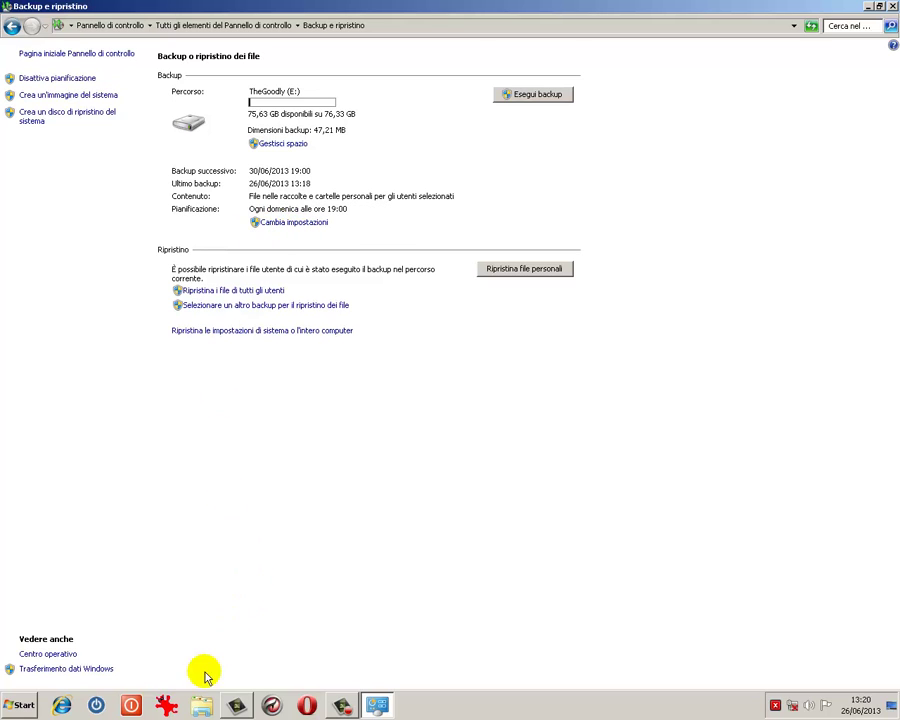
Switch to Windows Explorer and examine the backup items stored on TheGoodly (E:), selecting them all and clearing the selection
left_click(204, 705)
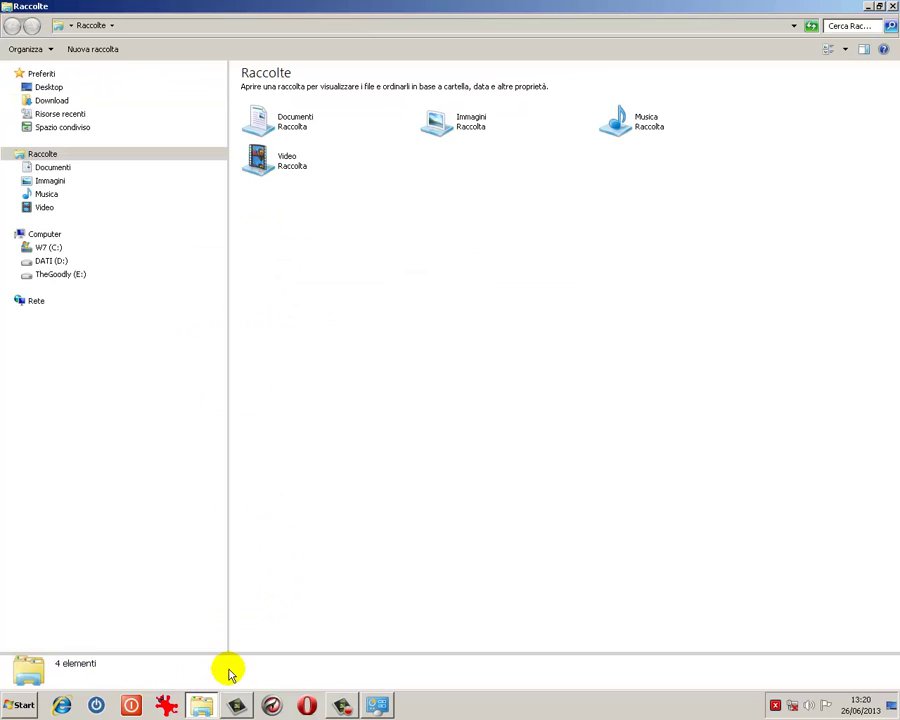
left_click(58, 274)
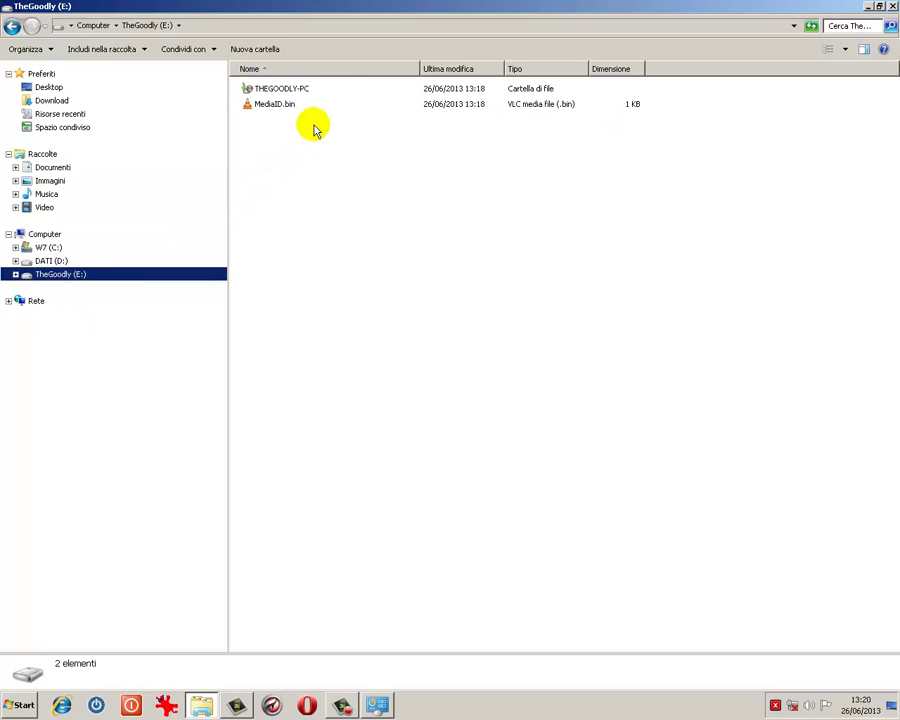
key("ctrl+a")
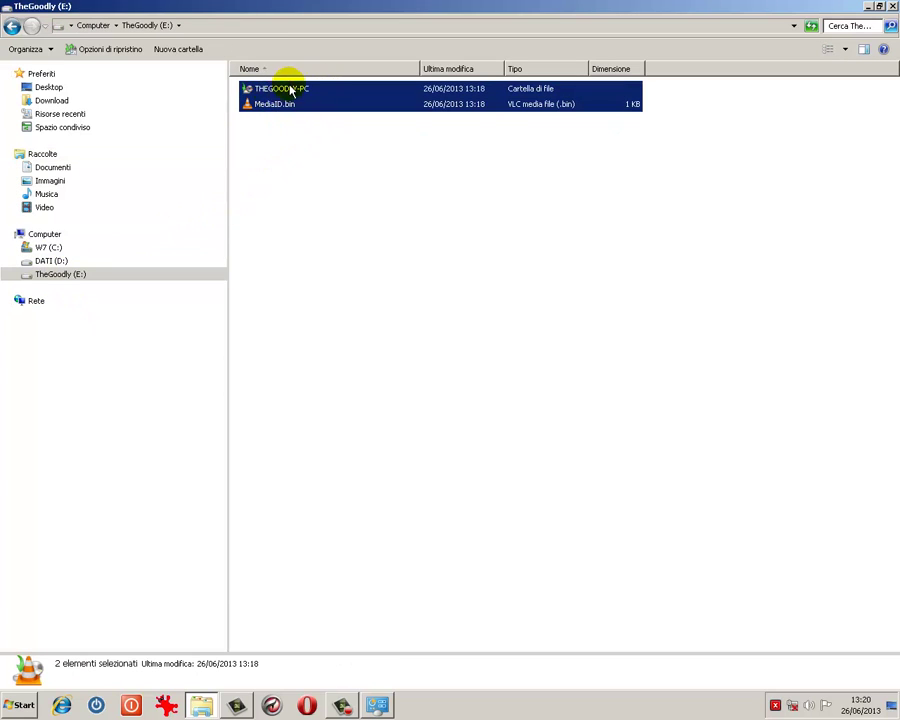
left_click(289, 160)
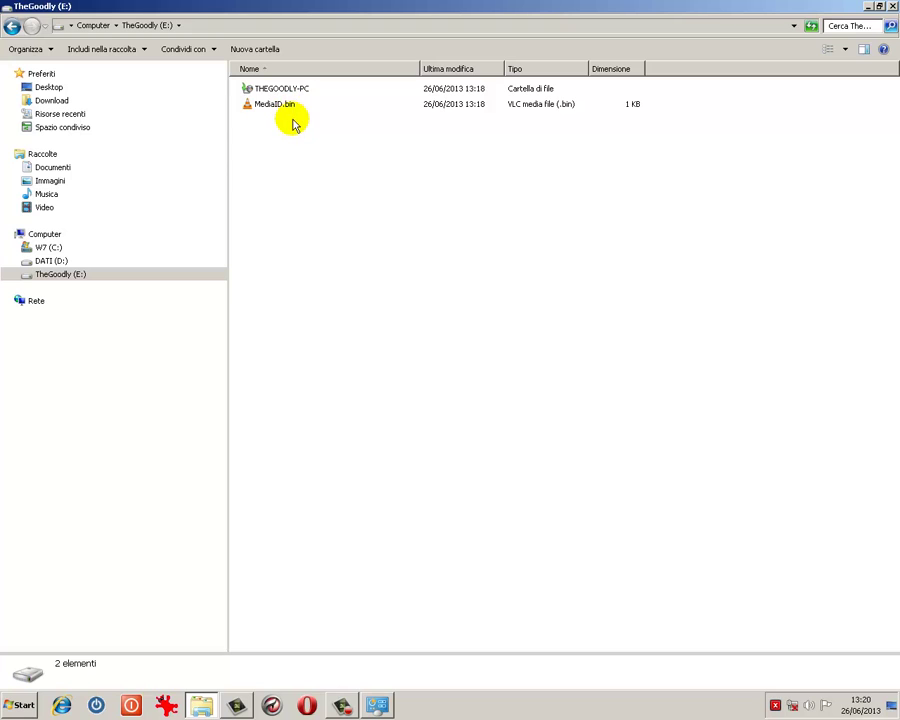